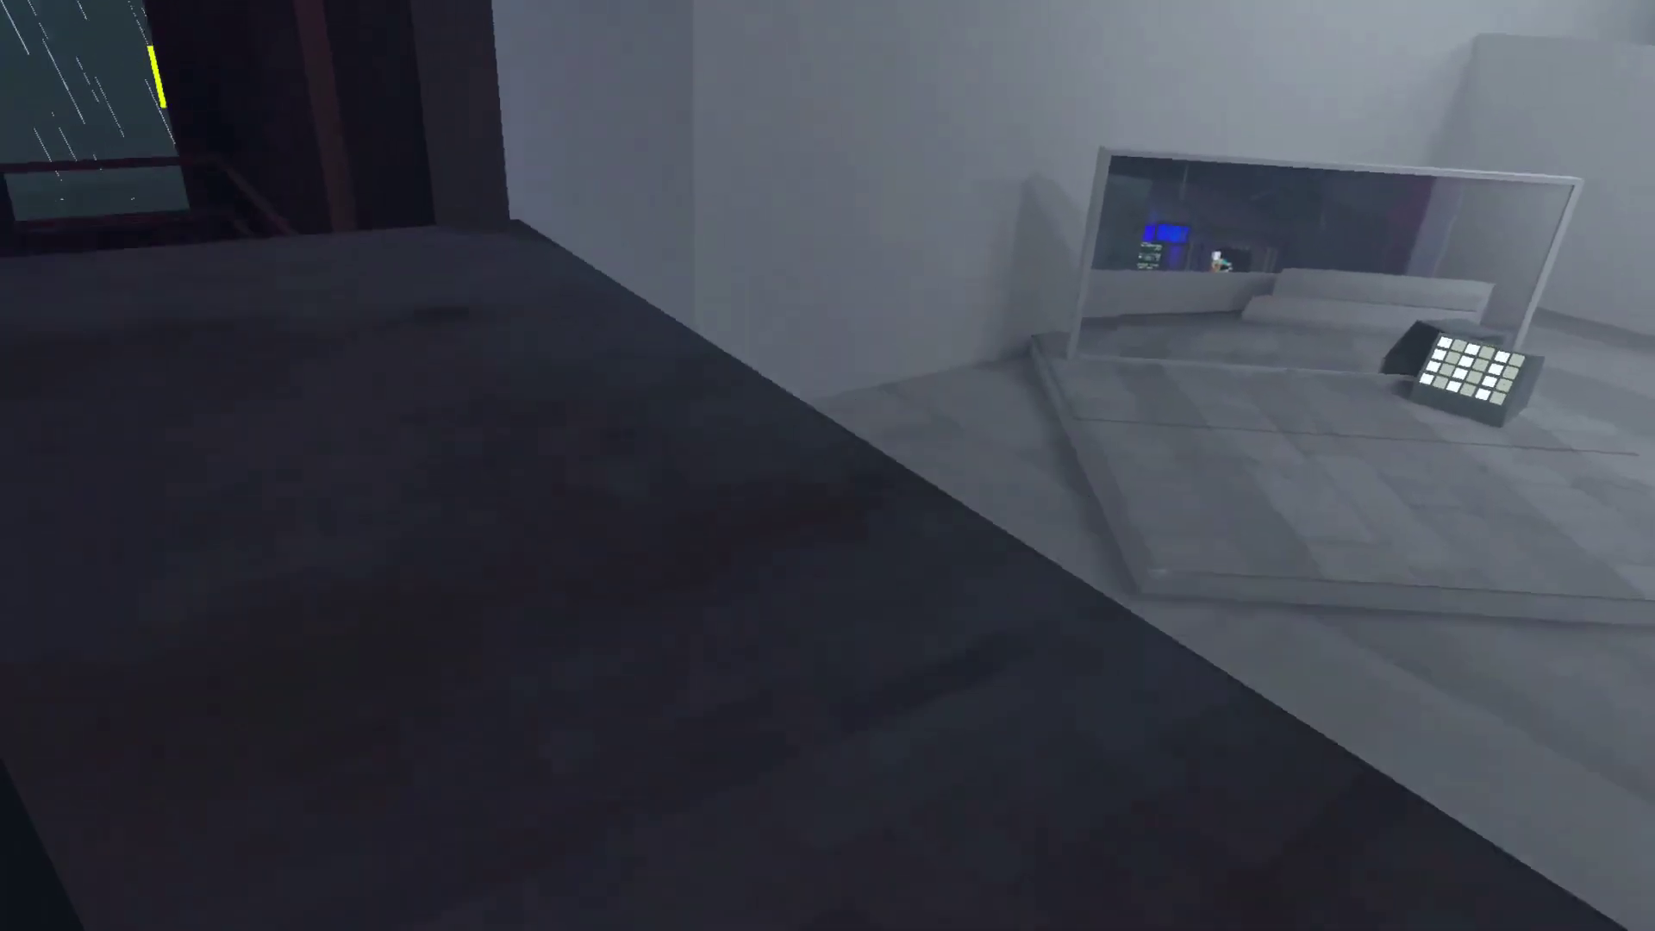
- Bring up the headset menu and open the Experimental Features page in Settings
key(super)
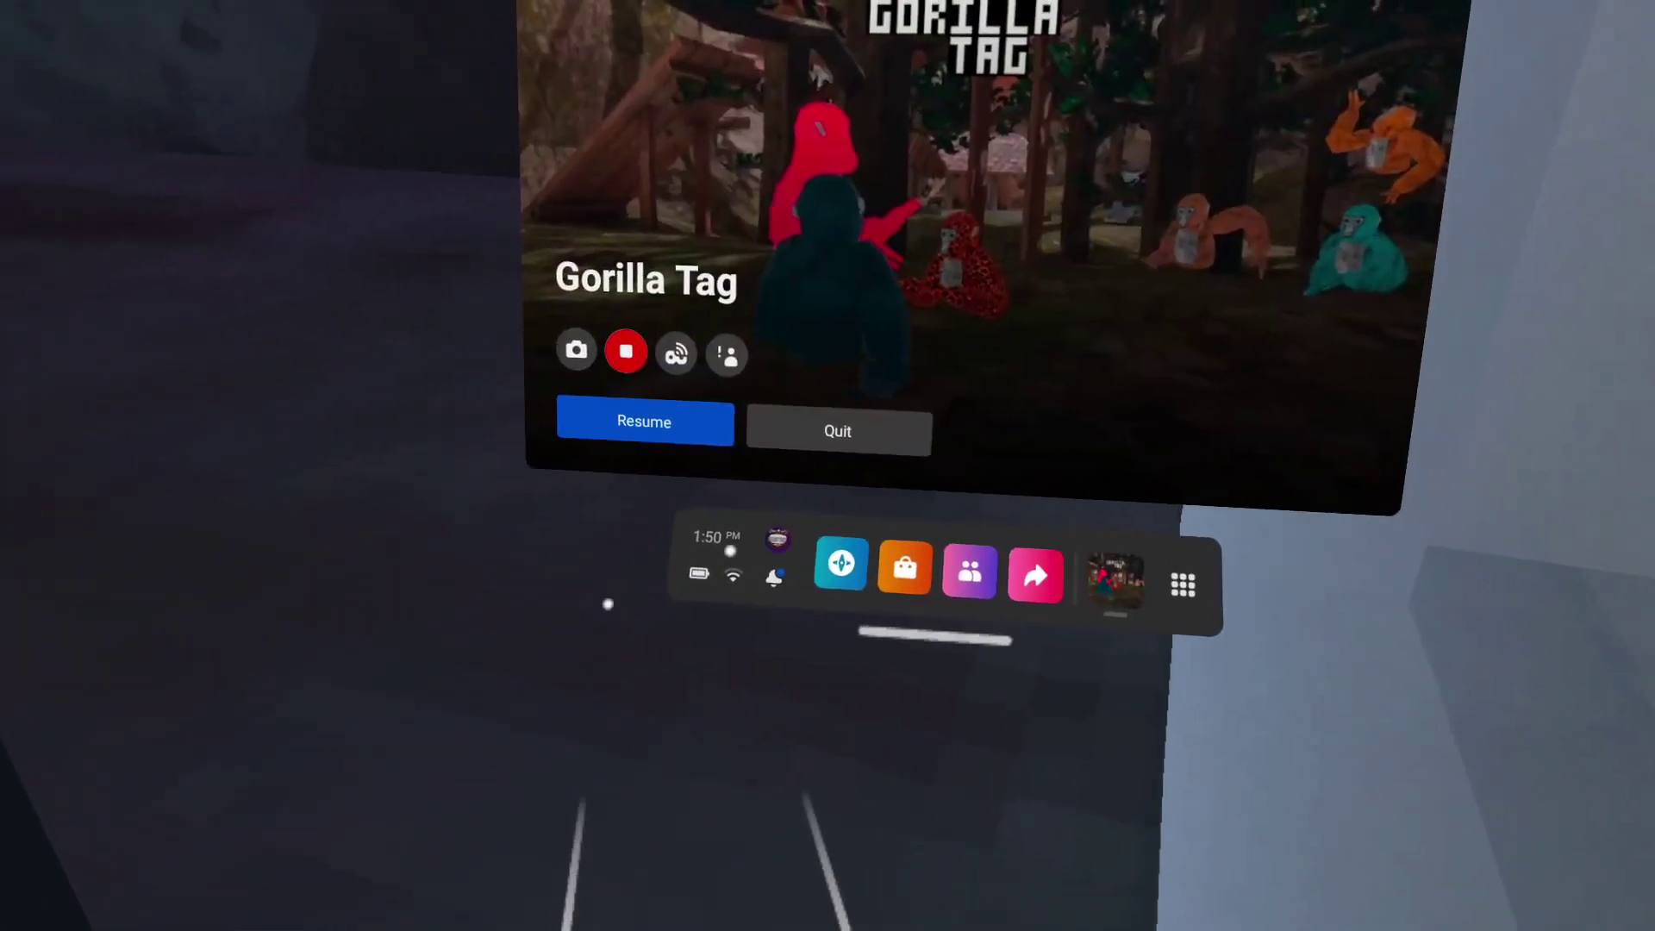
click(706, 556)
click(931, 248)
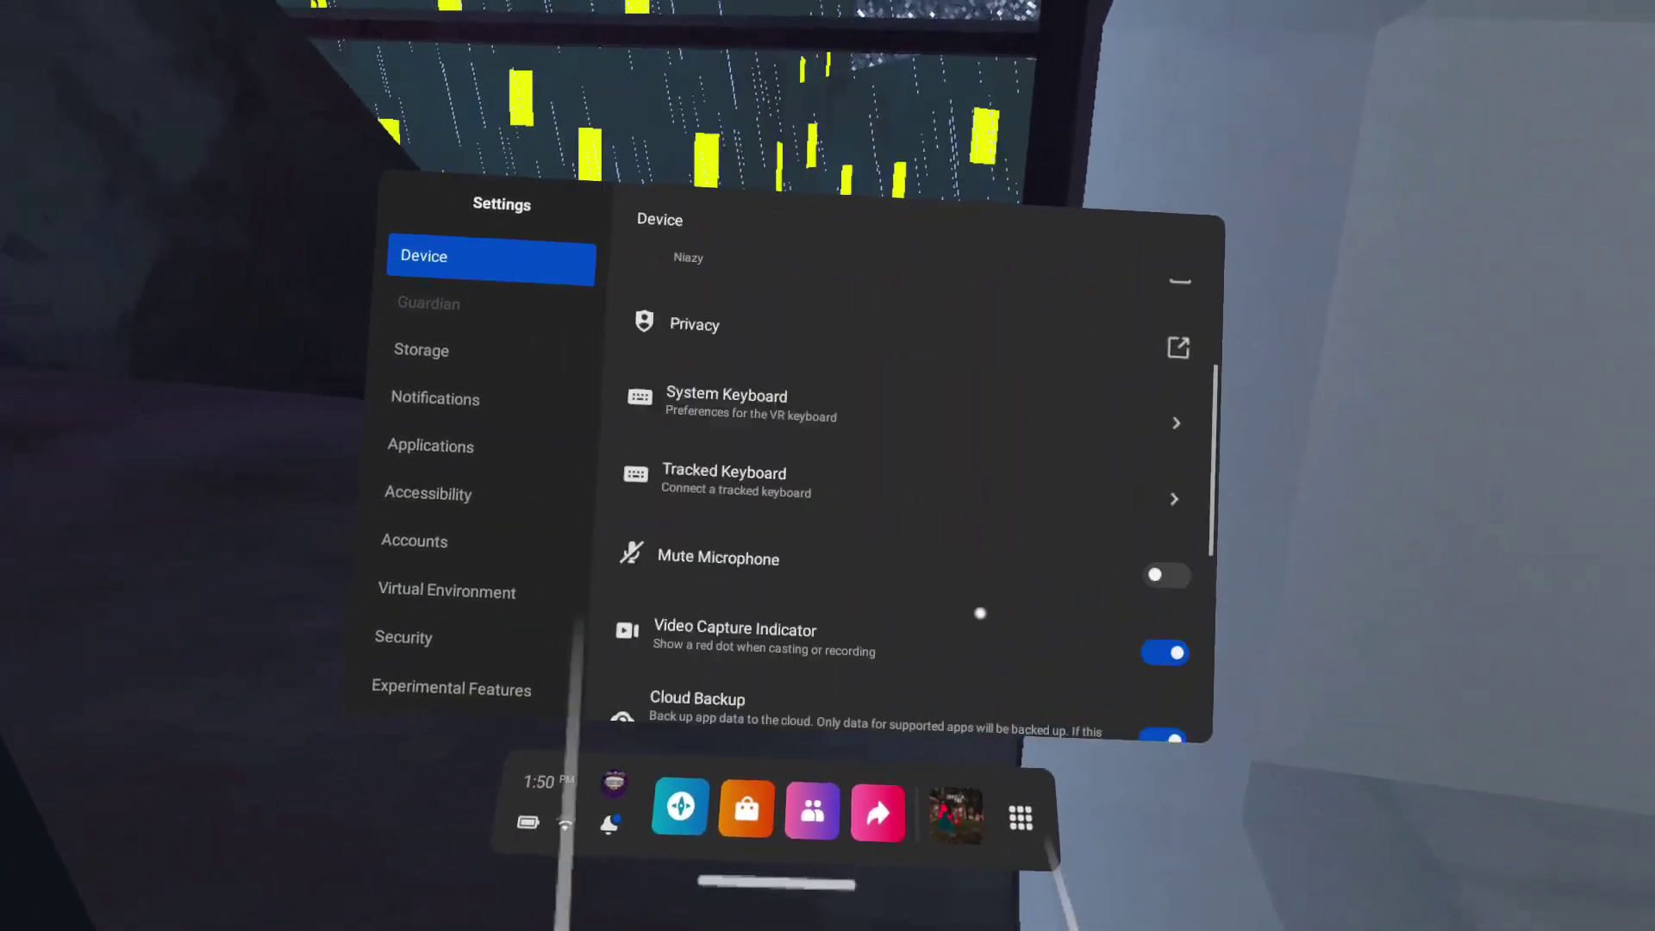
scroll(978, 610, down, 5)
scroll(625, 636, down, 2)
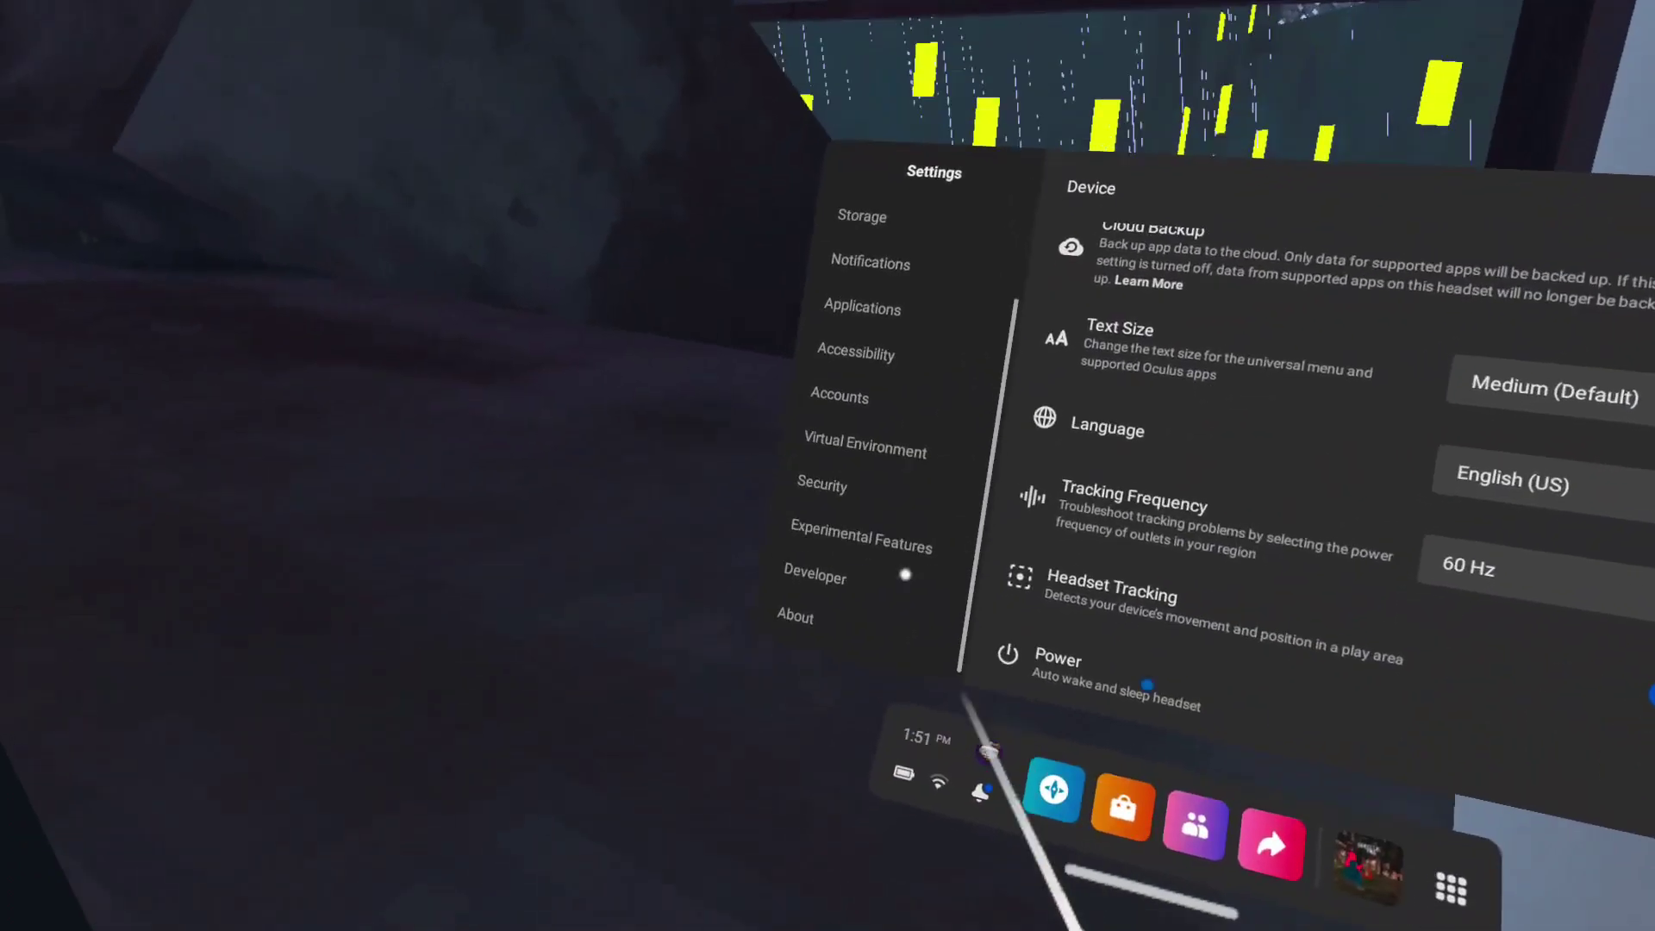
click(898, 515)
scroll(1096, 659, down, 10)
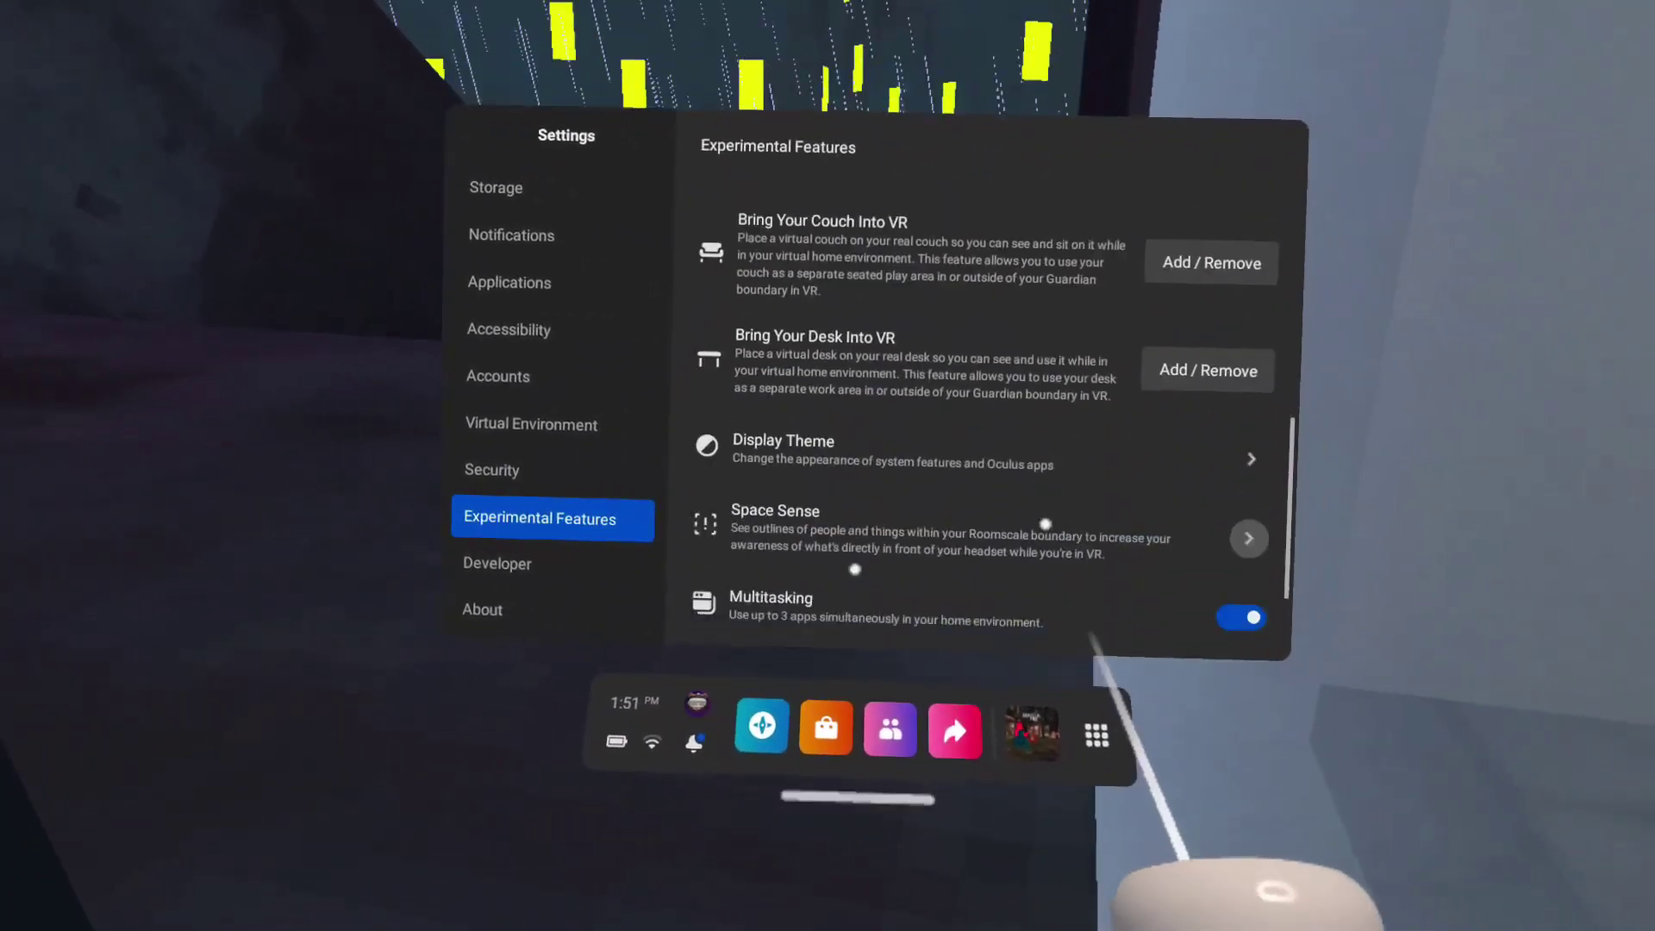
scroll(1079, 520, down, 2)
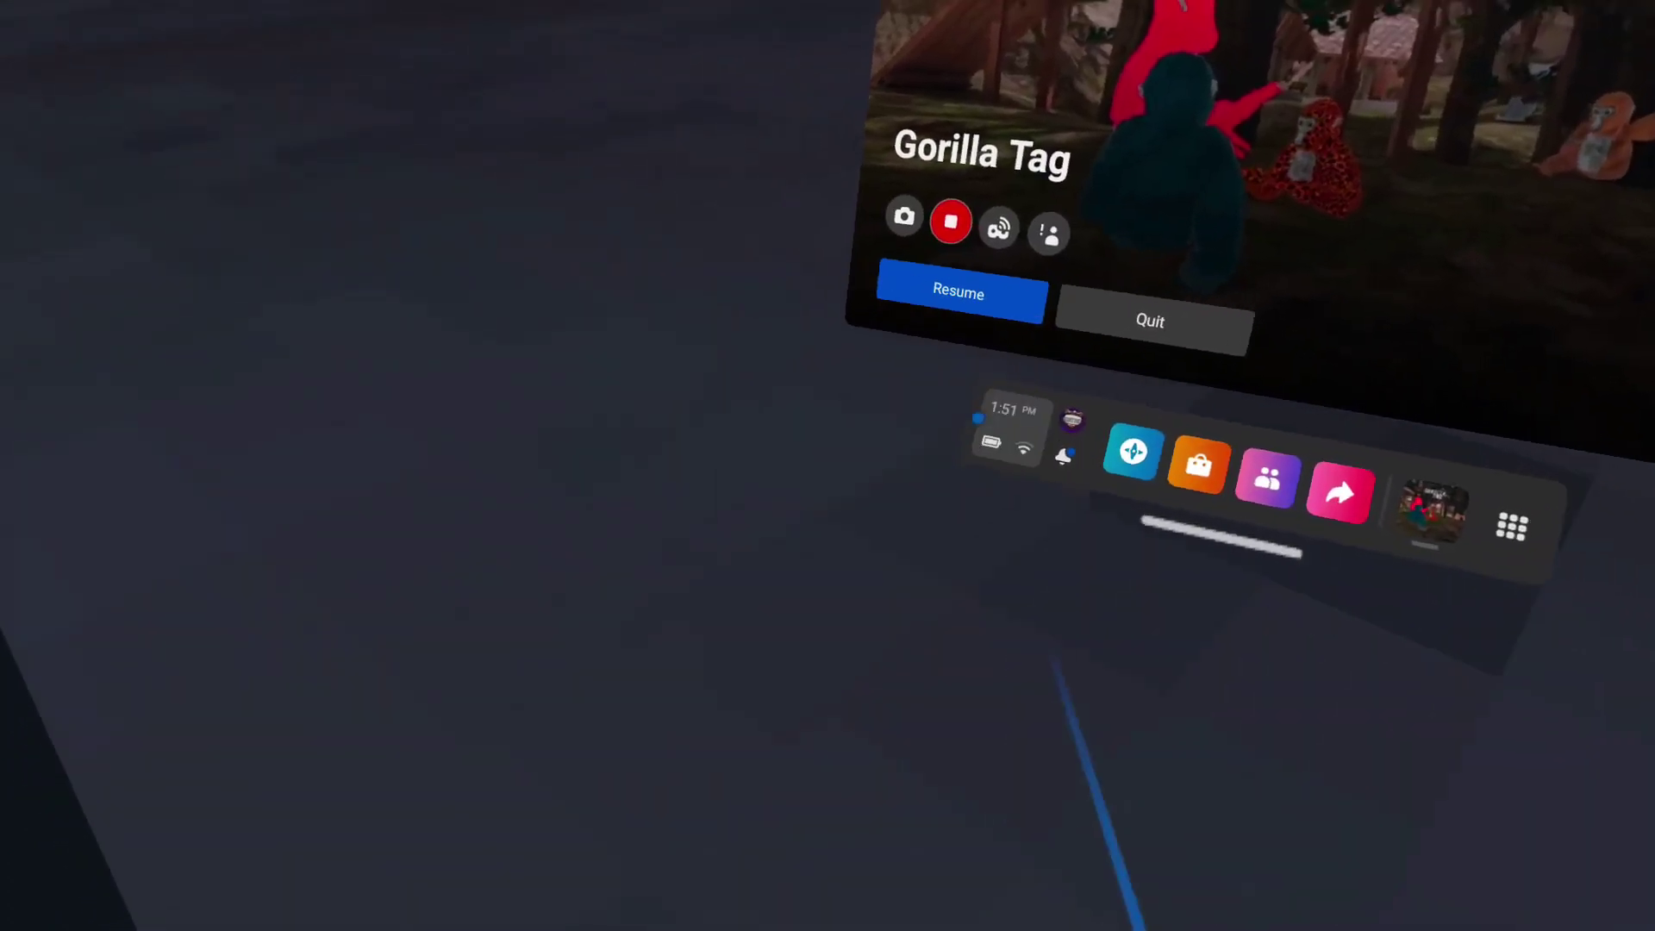
- Switch off Raise View in Quick Settings, then reopen the Experimental Features settings page
click(570, 459)
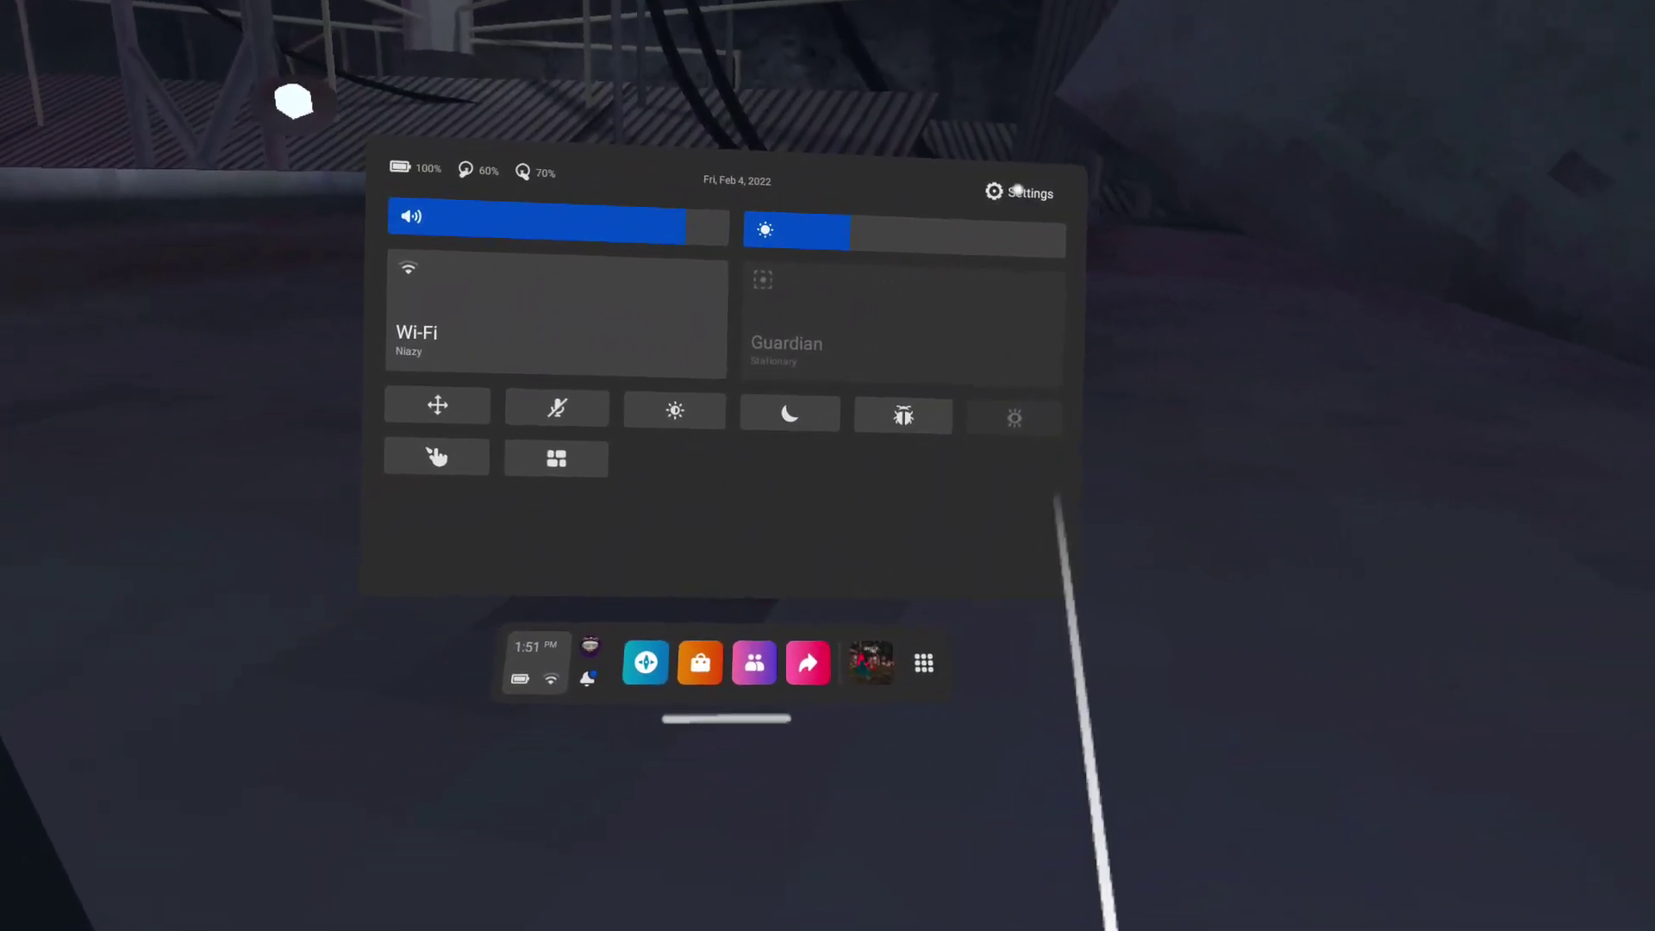
click(1041, 408)
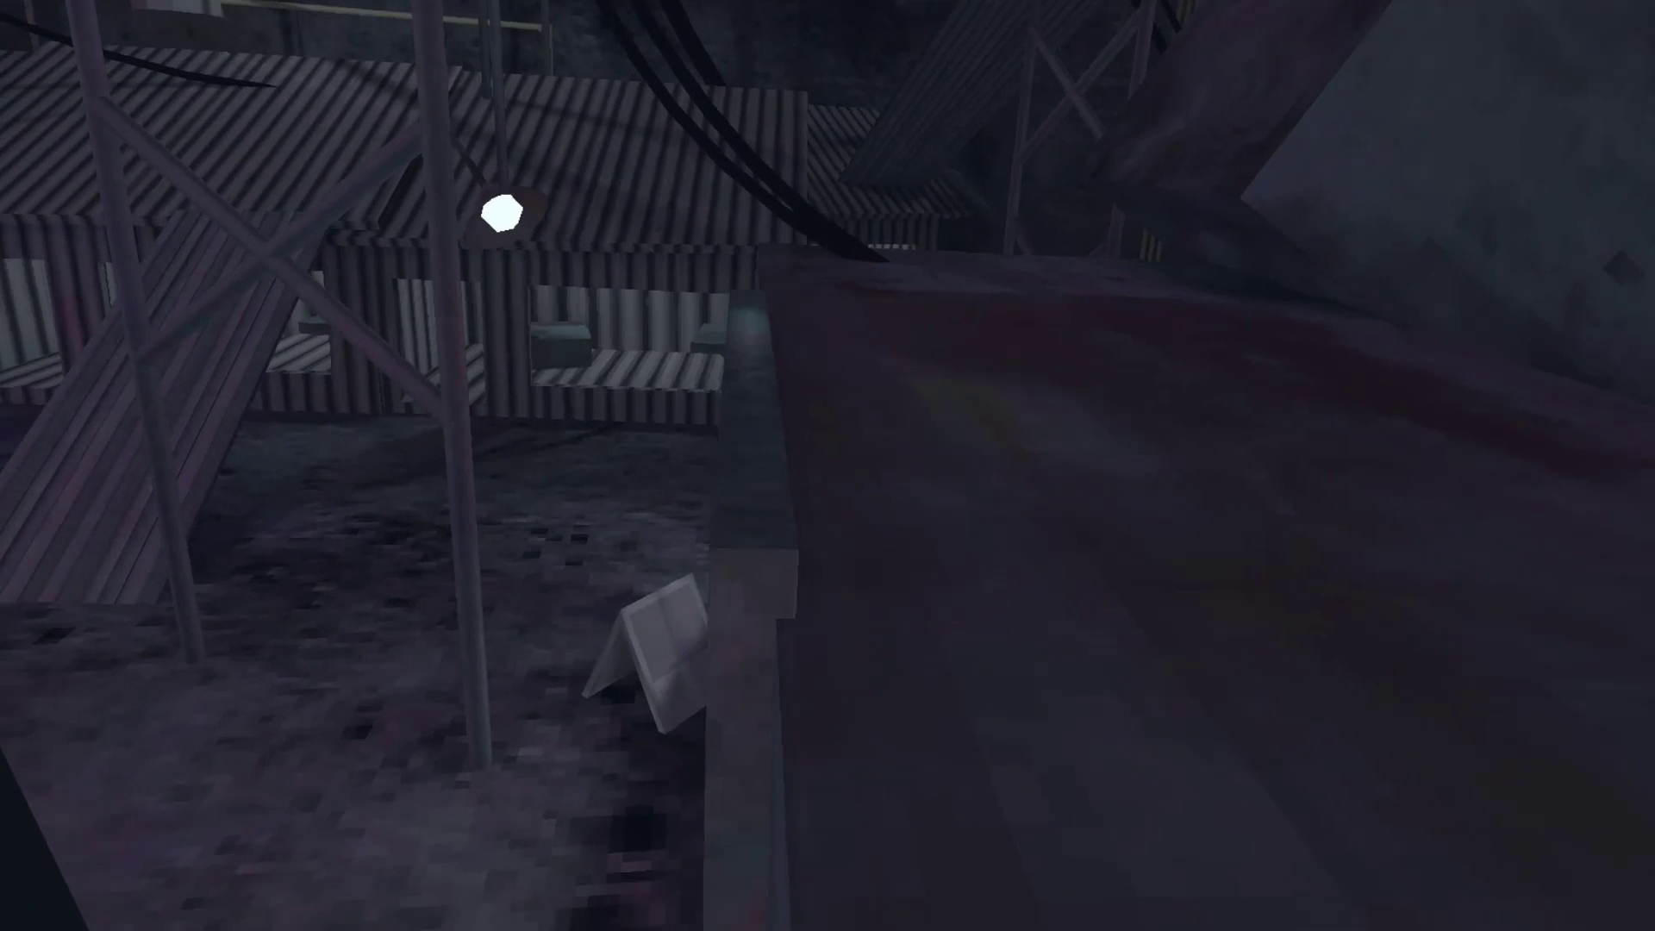
key(super)
click(555, 590)
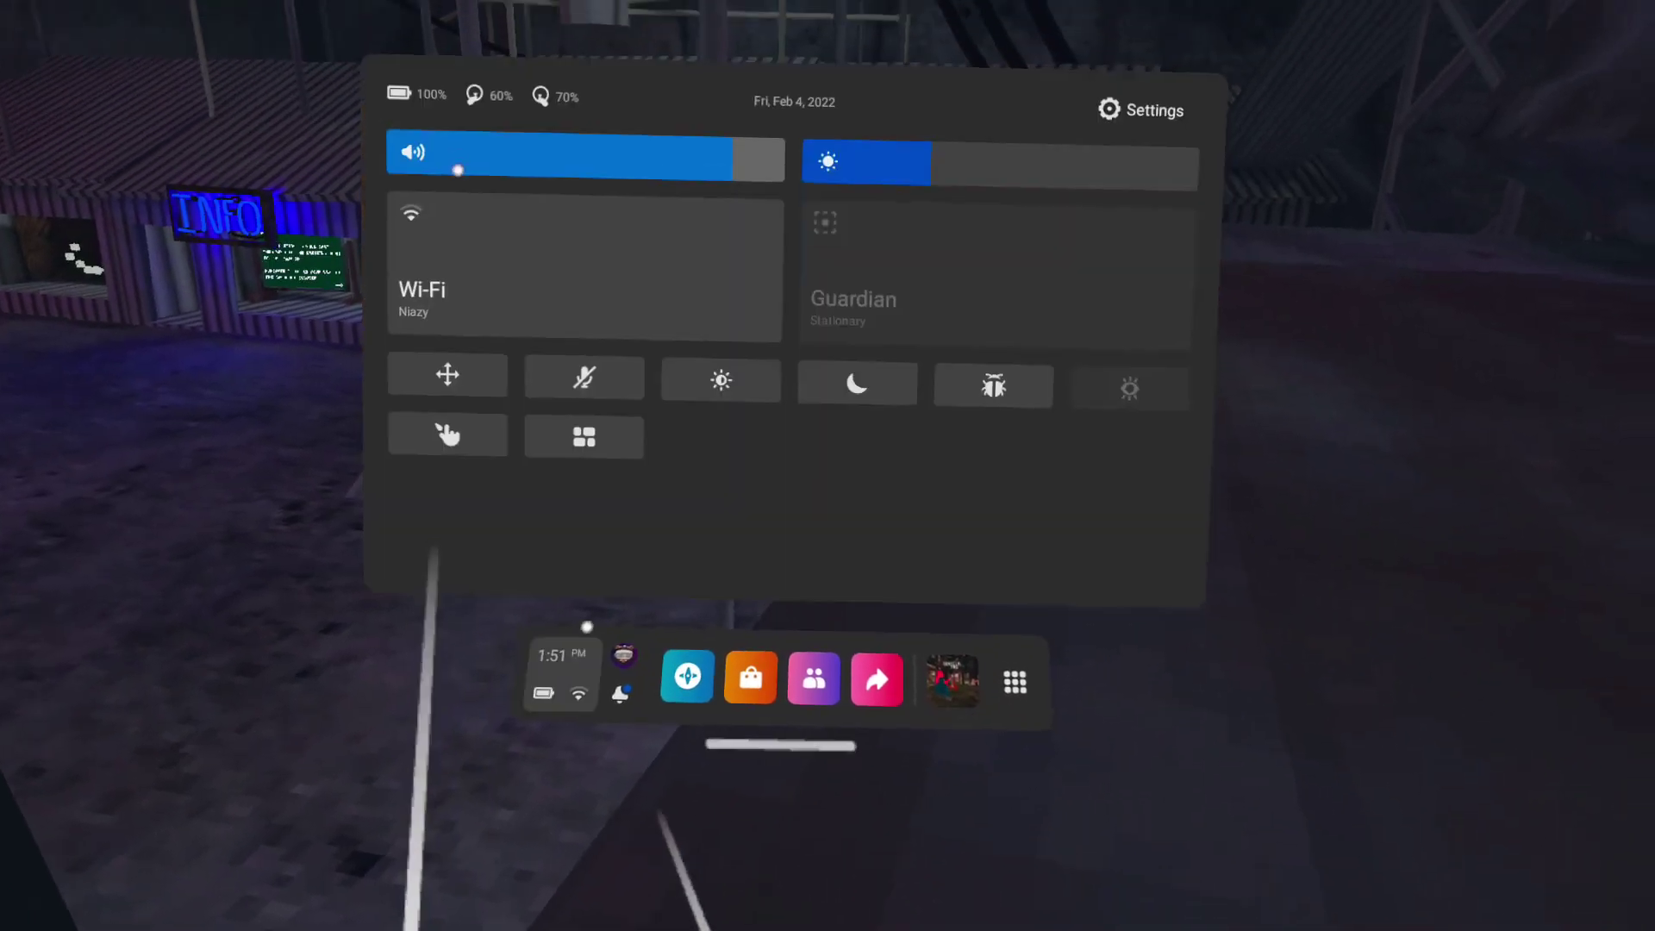
click(1004, 219)
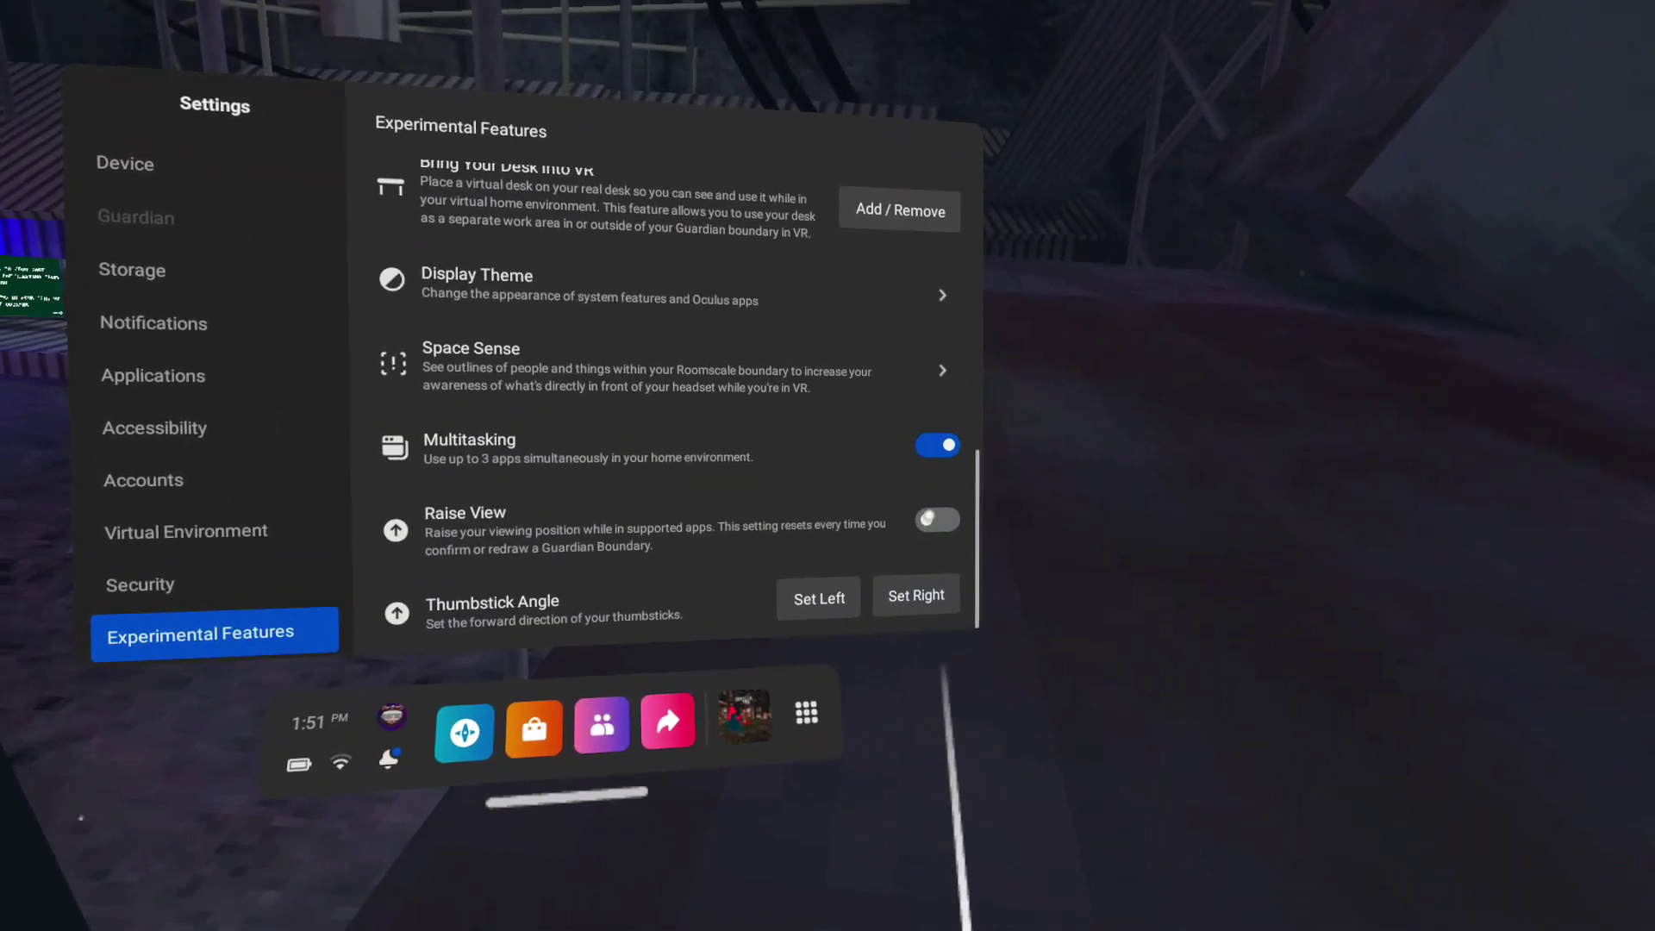